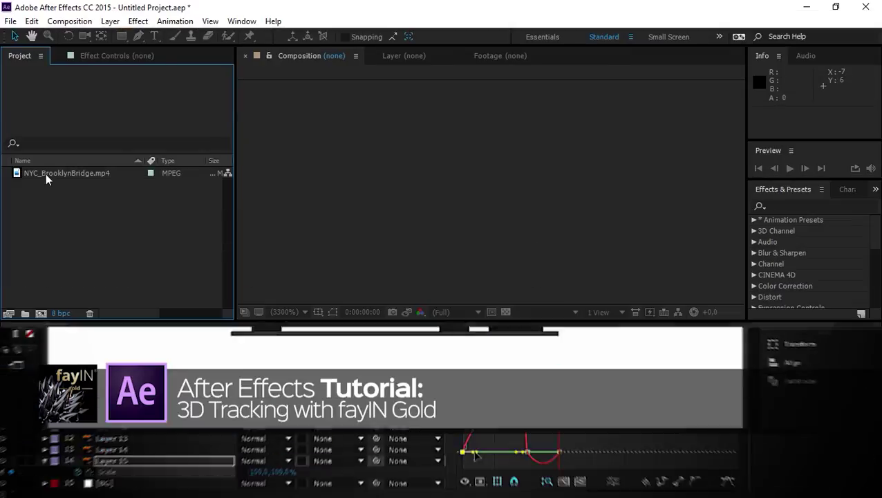
Build a composition from NYC_BrooklynBridge.mp4 and apply fayIN, found by searching 'fay', as the Background Effect.
left_click_drag(46, 173, 41, 314)
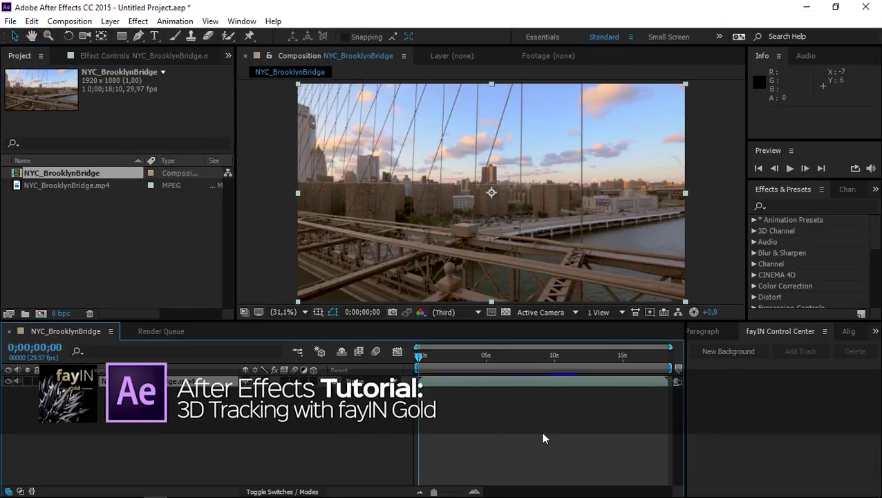
left_click(793, 207)
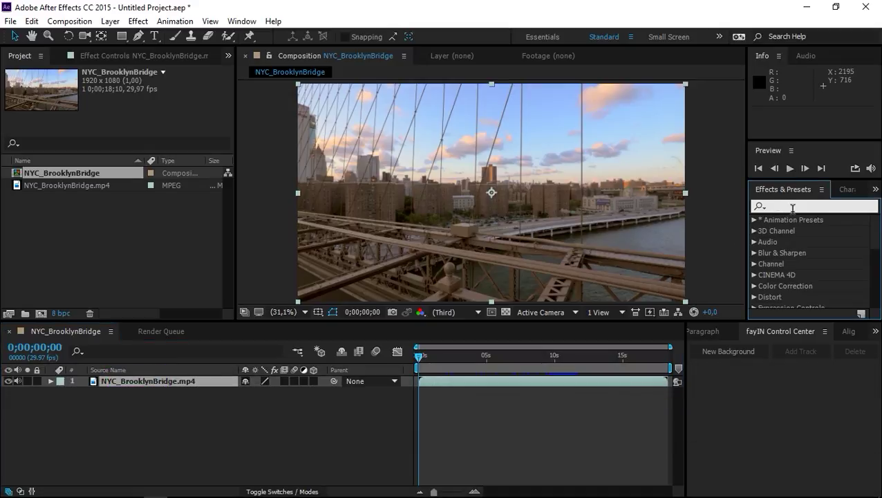
type("fay")
left_click_drag(791, 231, 534, 378)
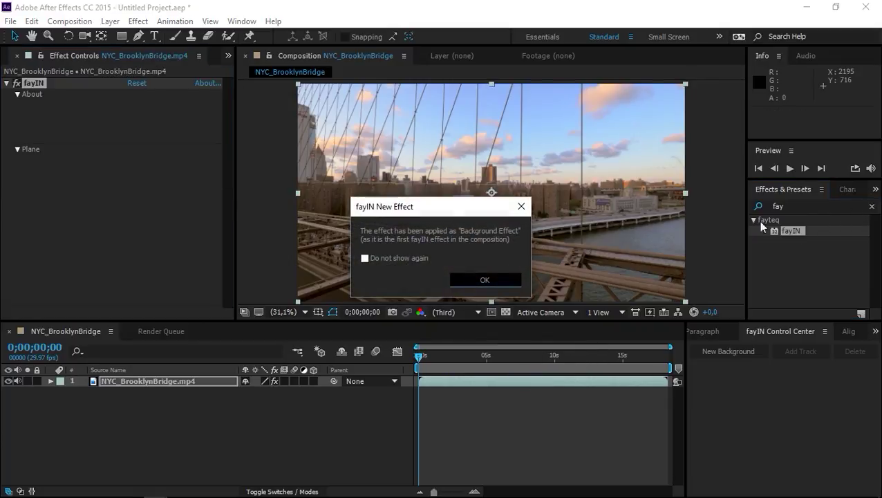
left_click(506, 281)
Add fayIN Track 1 at 0;00;11;06 as a Rectangle Region Tracker over the roadway, set to Static Area.
left_click(872, 207)
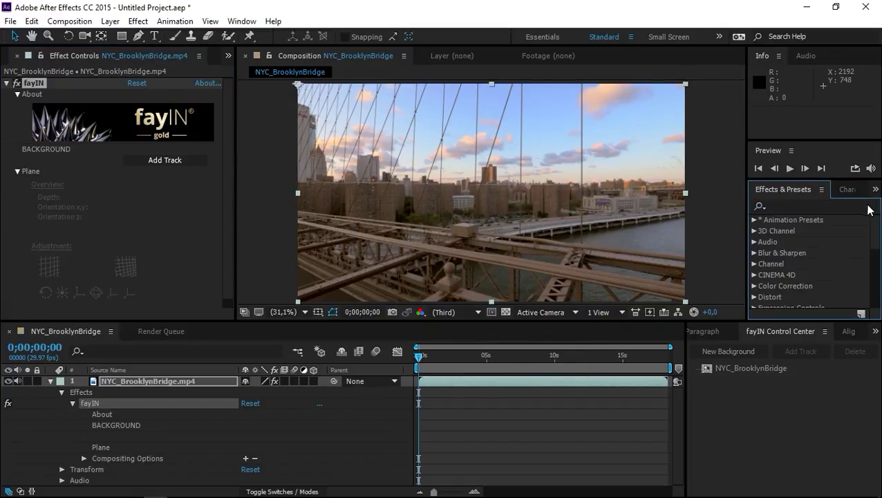
left_click(148, 160)
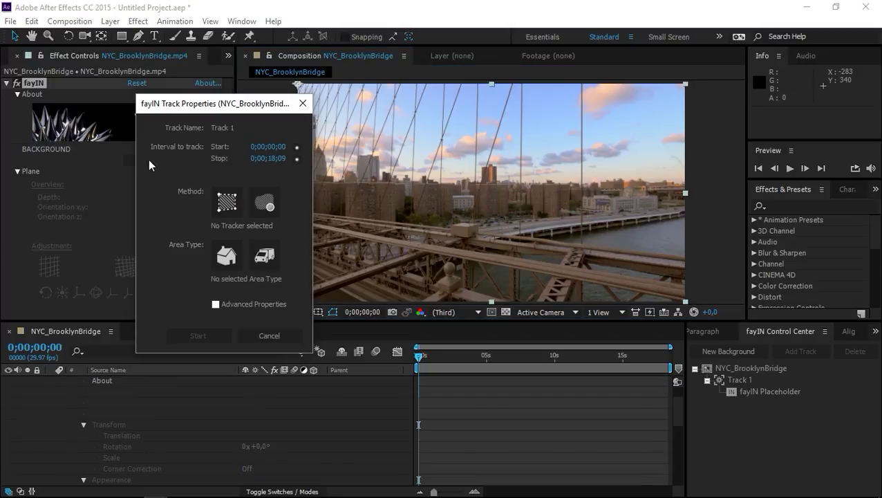
left_click_drag(498, 357, 571, 358)
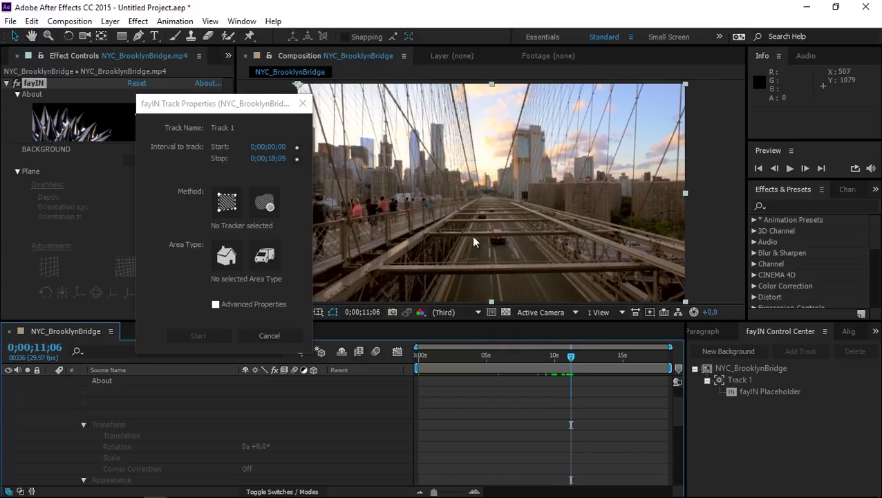
left_click(225, 206)
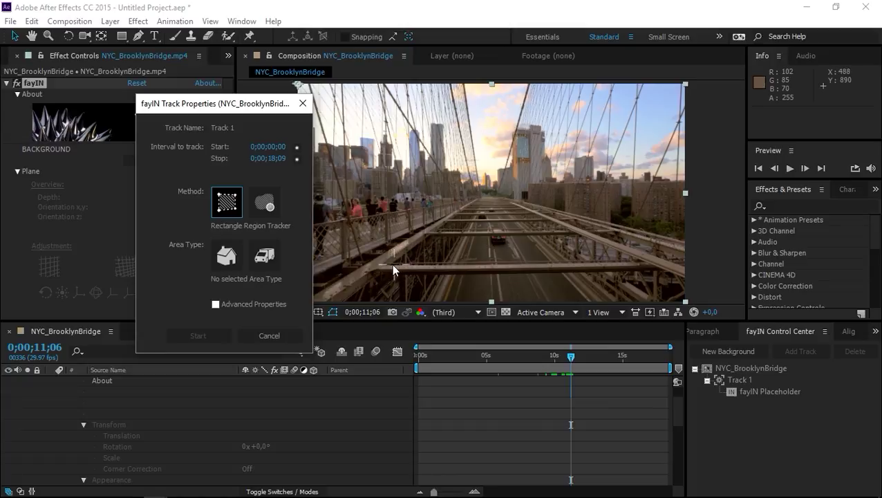
left_click_drag(374, 265, 650, 263)
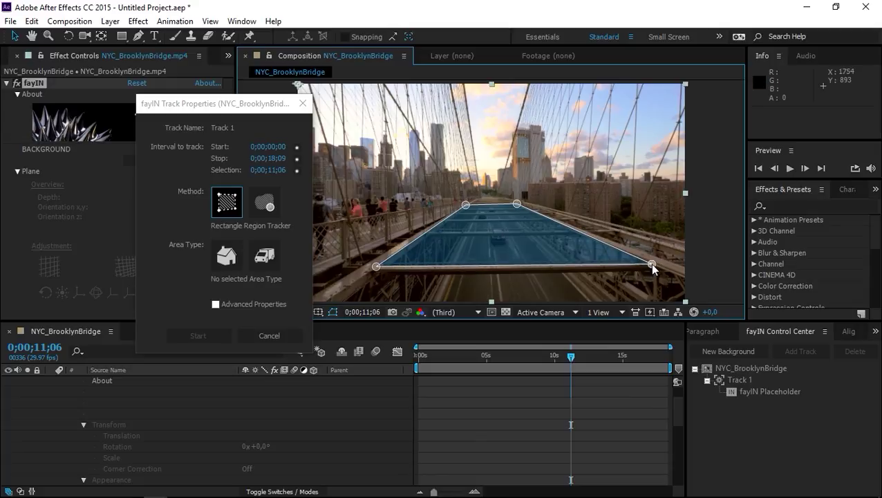
left_click(227, 256)
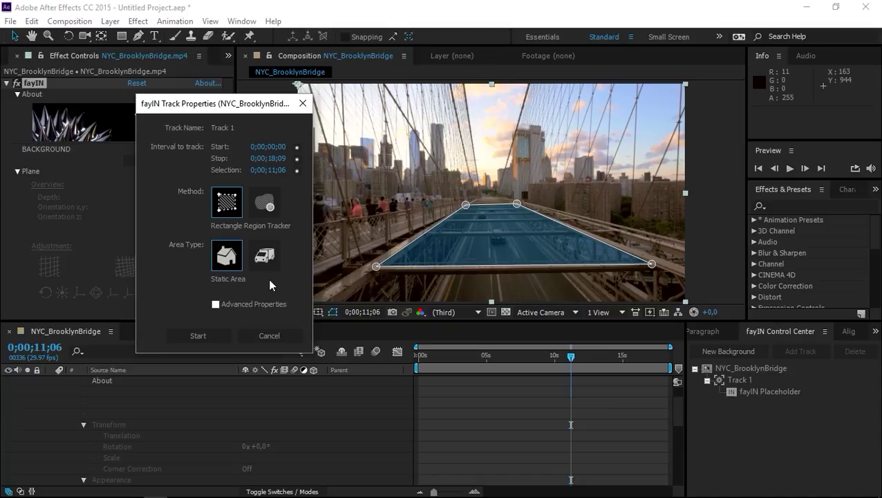
Track the roadway region, then select the footage layer to show Track 1's settings.
left_click(188, 336)
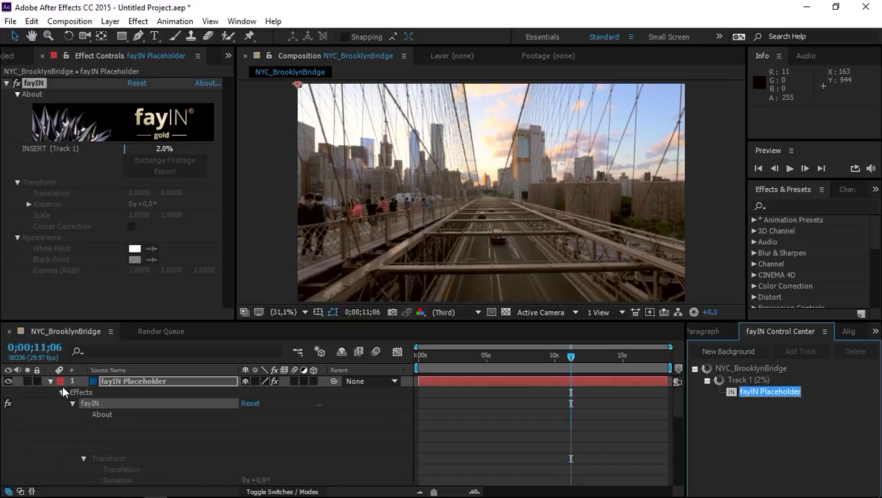
left_click(50, 380)
left_click(50, 392)
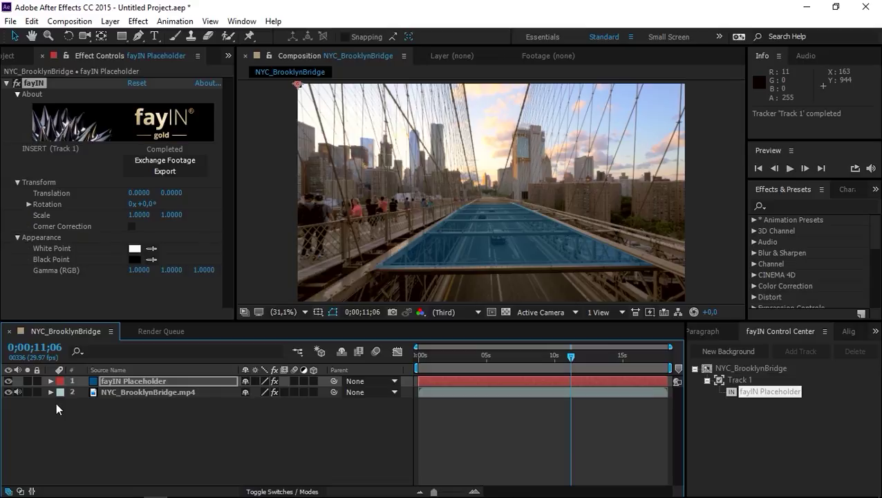
left_click(109, 391)
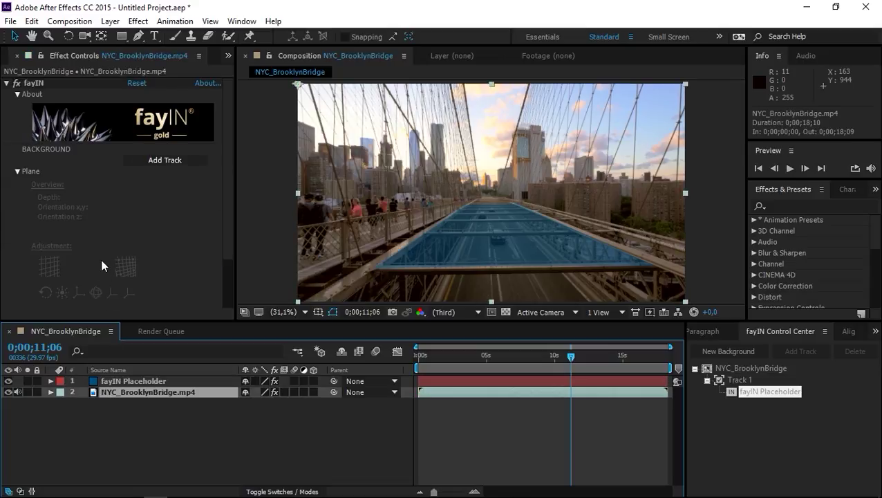
scroll(101, 260, "down", 3)
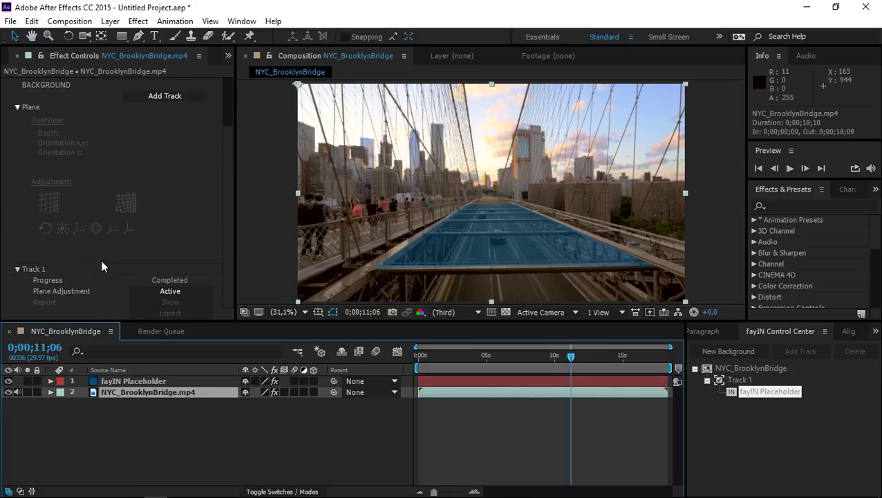
Set Plane Adjustment to Active, convert to base plane, and rotate and move the grid onto the bridge deck.
left_click(158, 293)
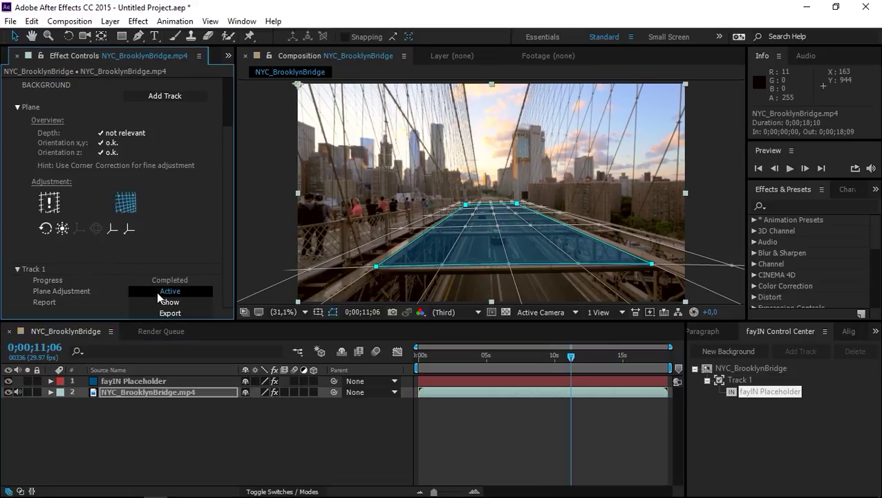
left_click(44, 204)
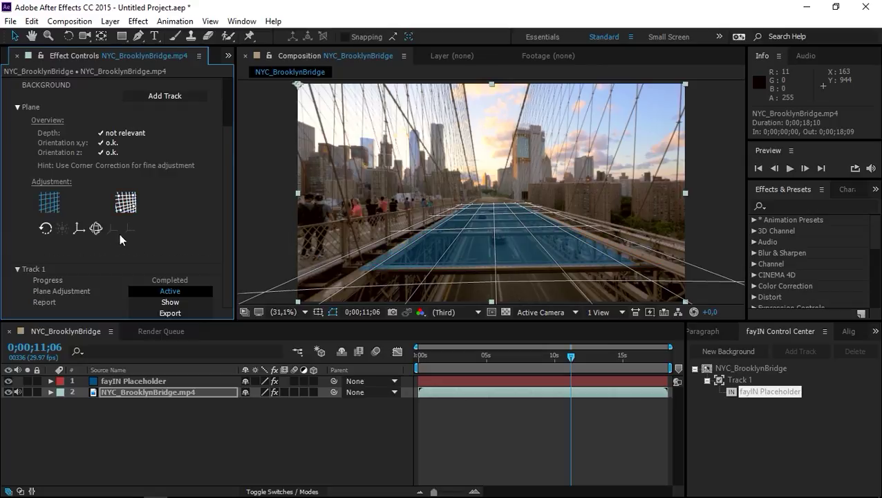
left_click(96, 228)
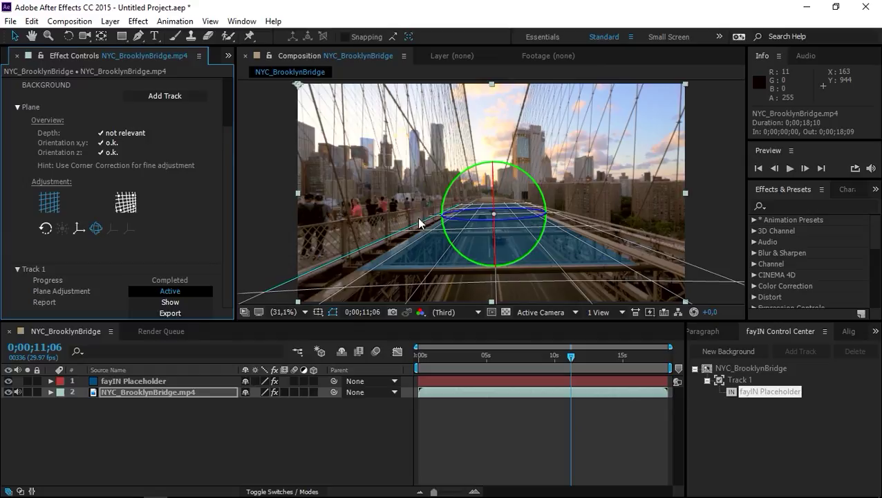
left_click_drag(453, 179, 496, 197)
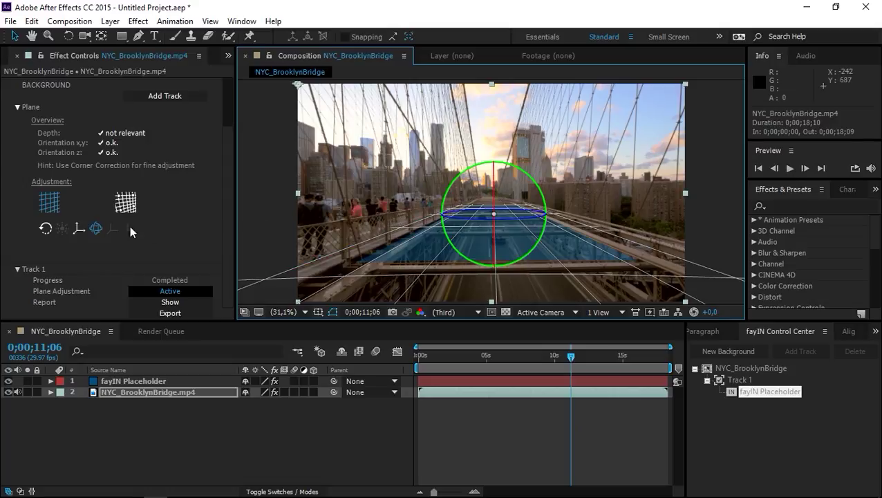
left_click(80, 228)
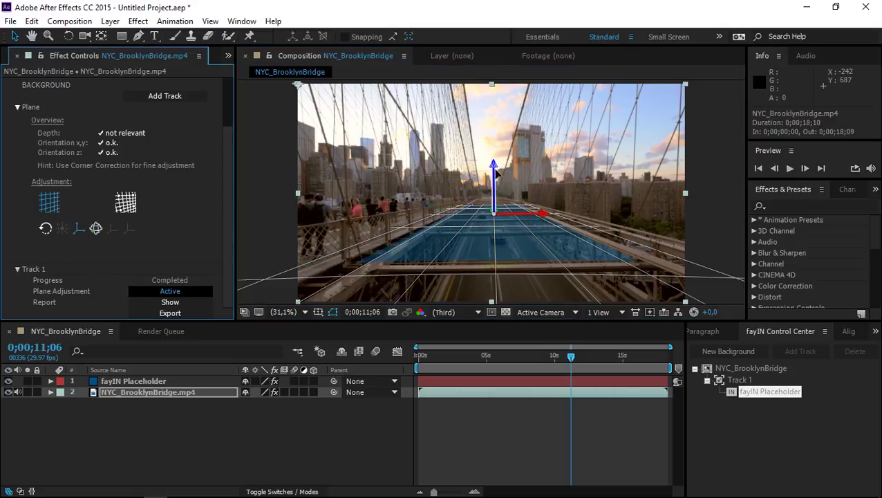
left_click_drag(495, 171, 497, 178)
left_click_drag(531, 217, 538, 219)
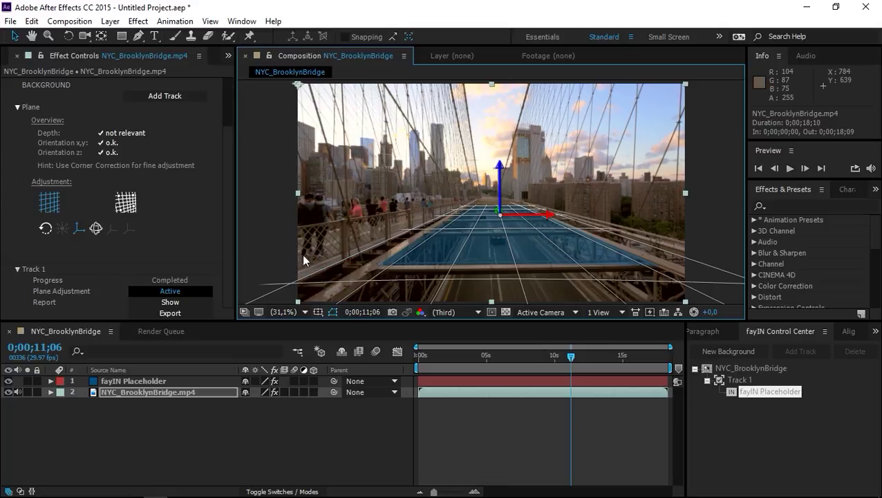
left_click(168, 313)
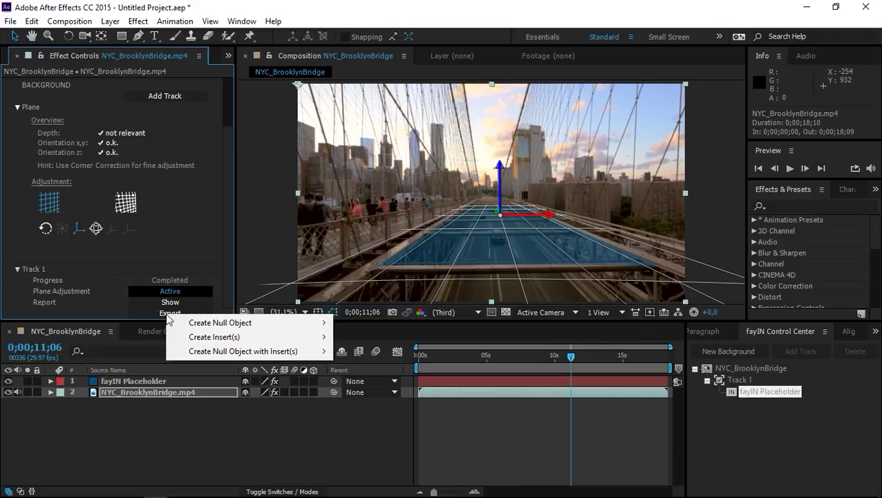
Generate the null, solid insert and new camera for Track 1, then hide the placeholder and solid layers.
mouse_move(200, 351)
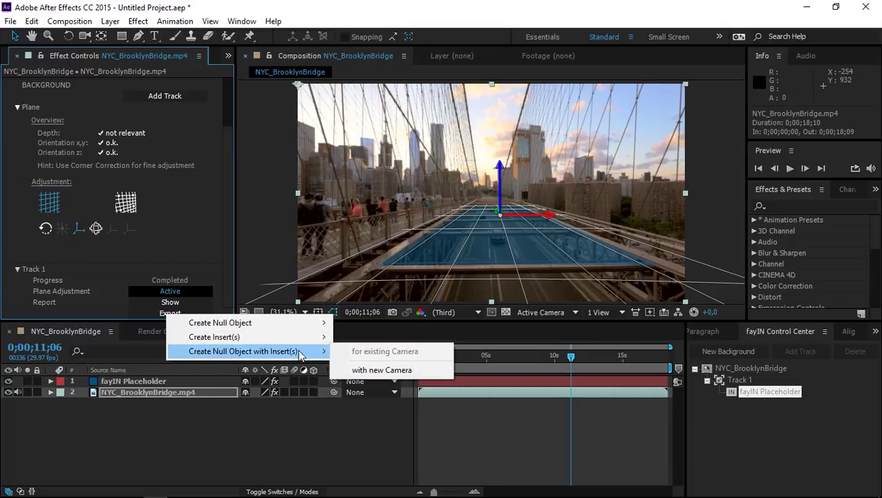
left_click(350, 368)
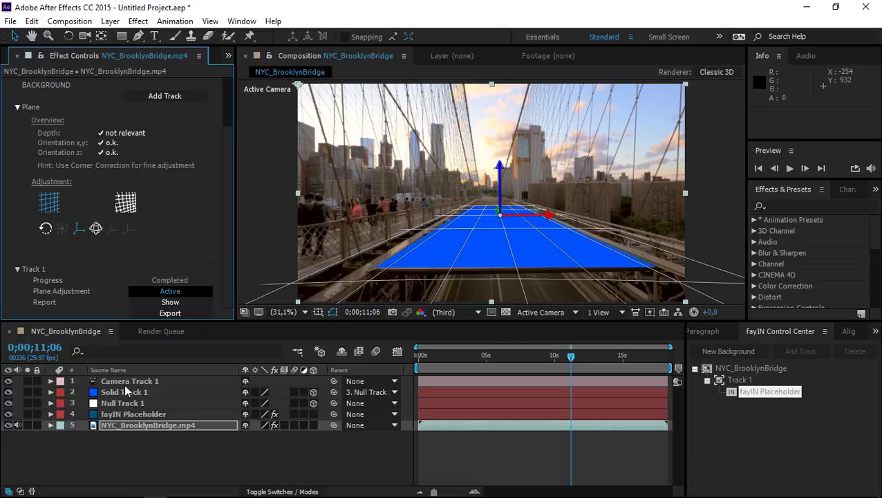
left_click(119, 437)
left_click(7, 414)
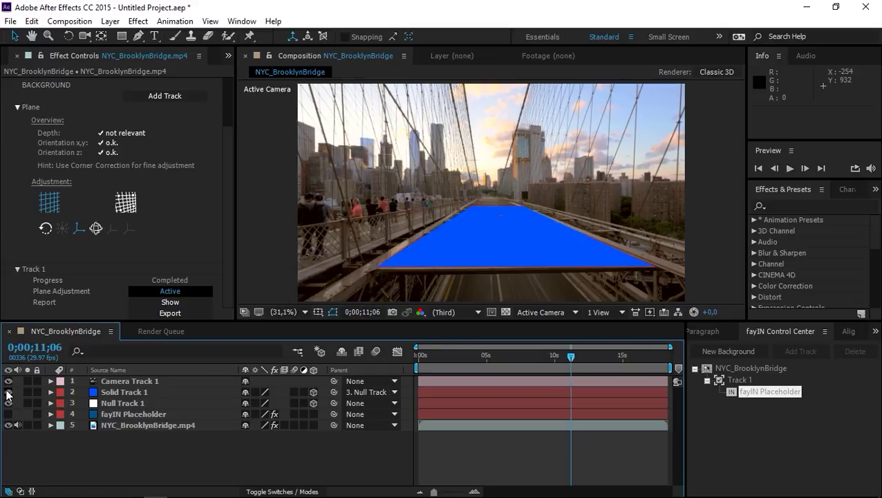
left_click(8, 392)
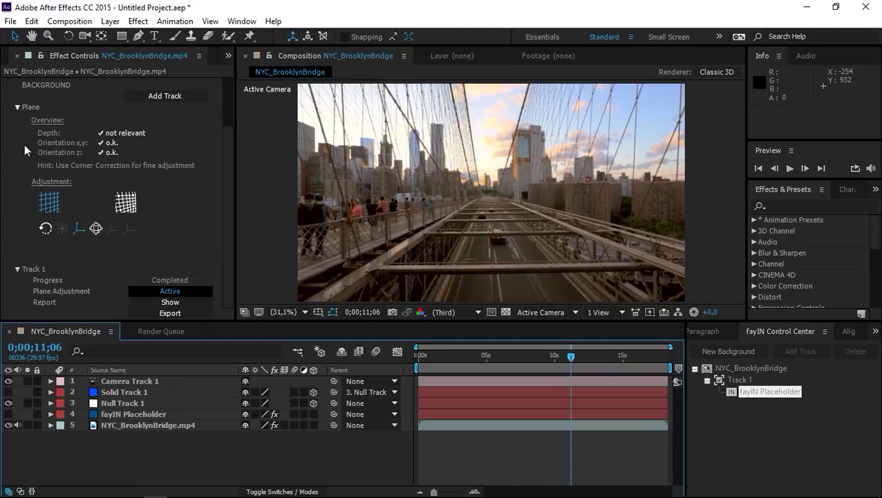
Export the composition with the MAXON Cinema 4D Exporter as Bridge.
left_click(10, 21)
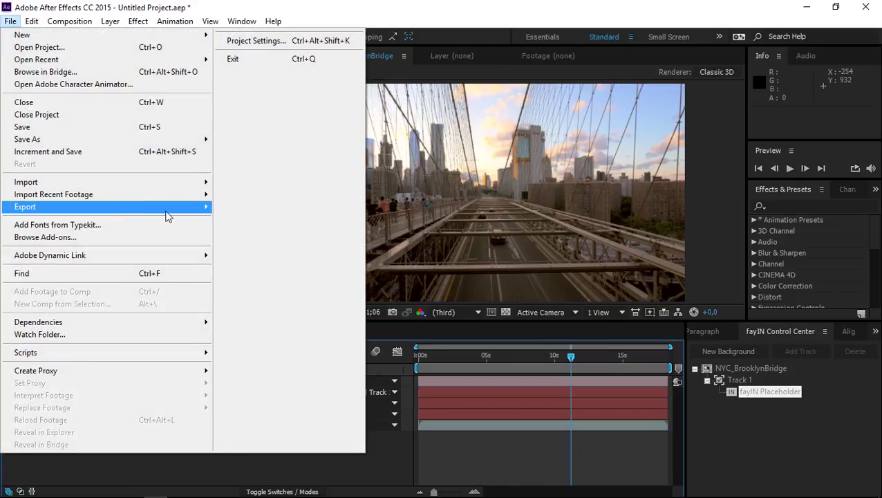
mouse_move(166, 217)
left_click(246, 248)
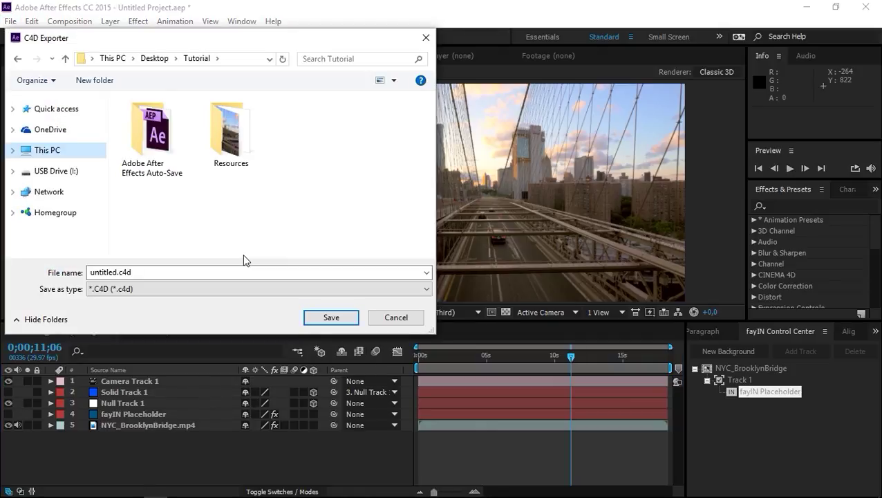
double_click(242, 271)
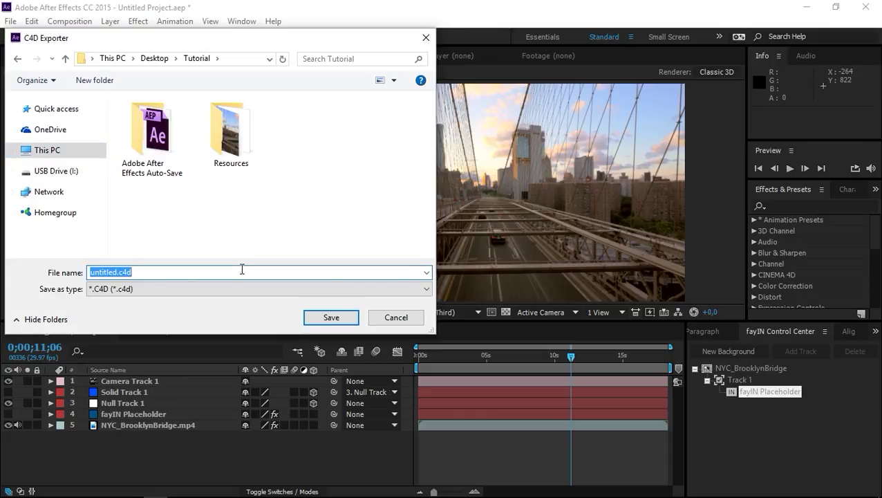
type("Bridge")
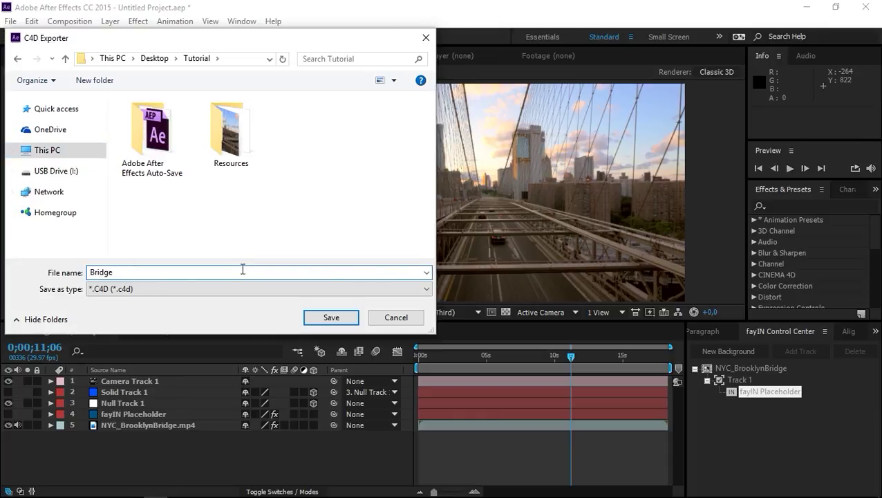
left_click(313, 317)
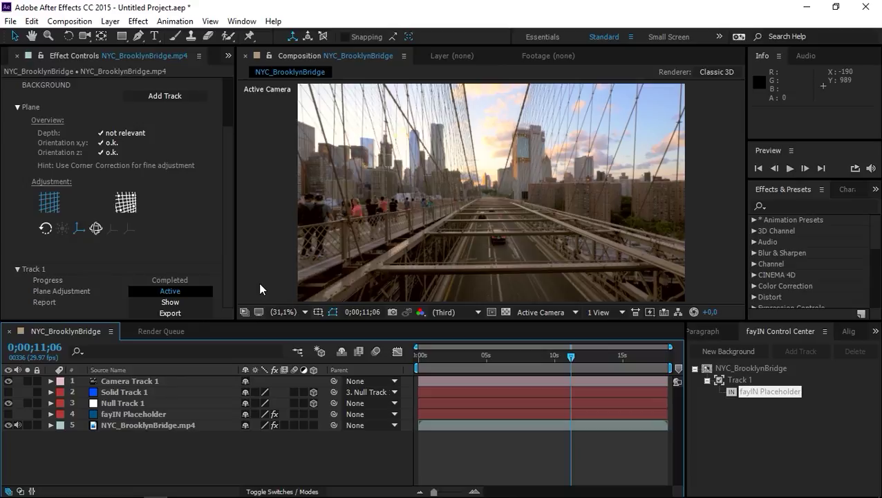
Import Bridge.c4d and place it as the composition's top layer.
key("ctrl+i")
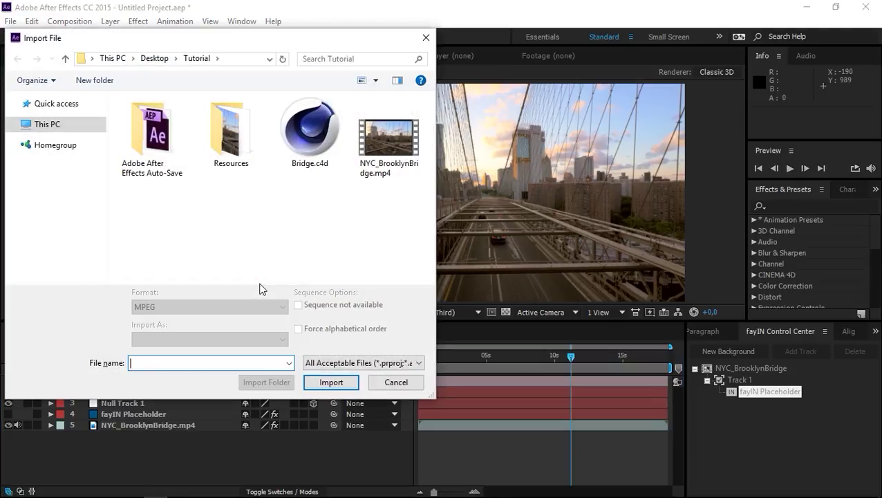
left_click(299, 149)
double_click(299, 148)
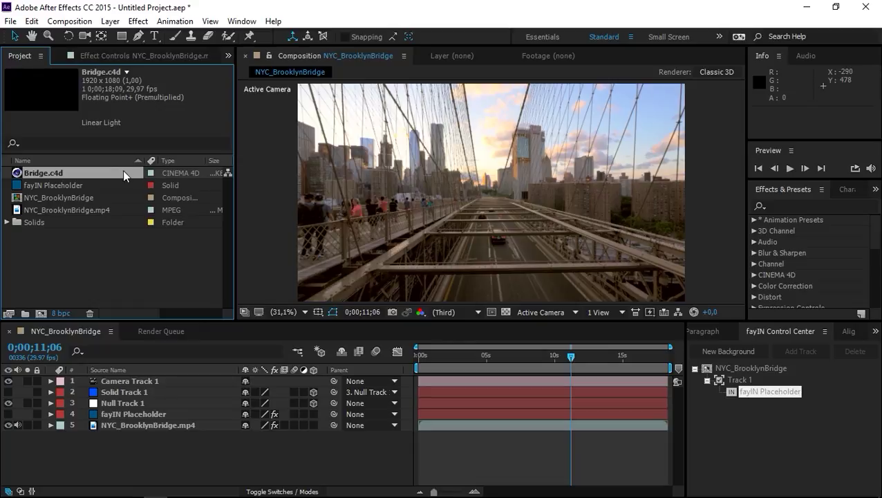
left_click_drag(124, 174, 145, 377)
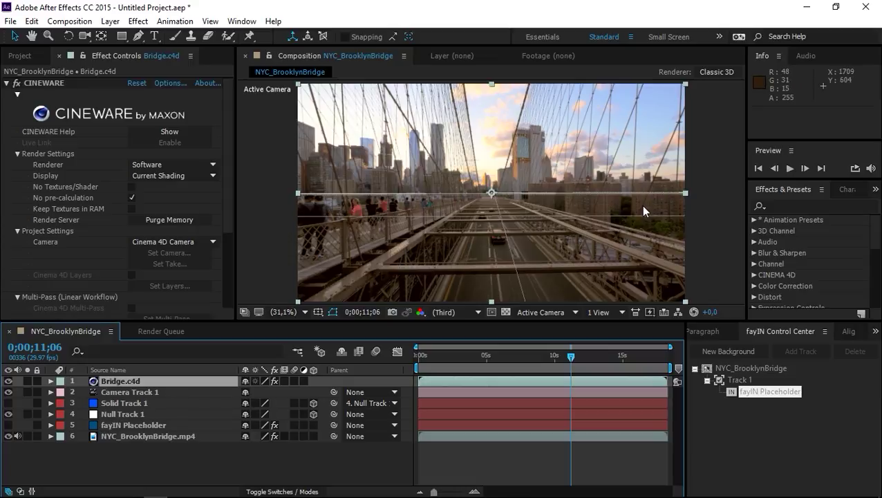
Open the Bridge.c4d layer in Cinema 4D using Edit > Edit Original.
left_click(32, 21)
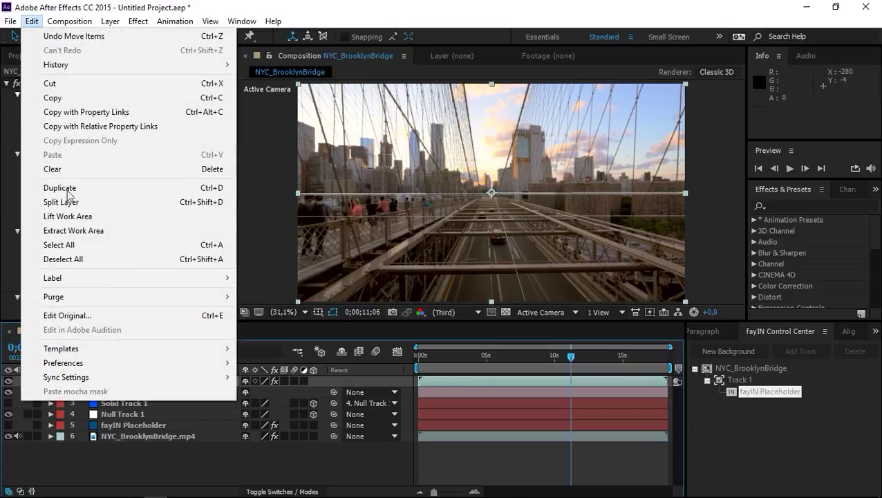
left_click(72, 317)
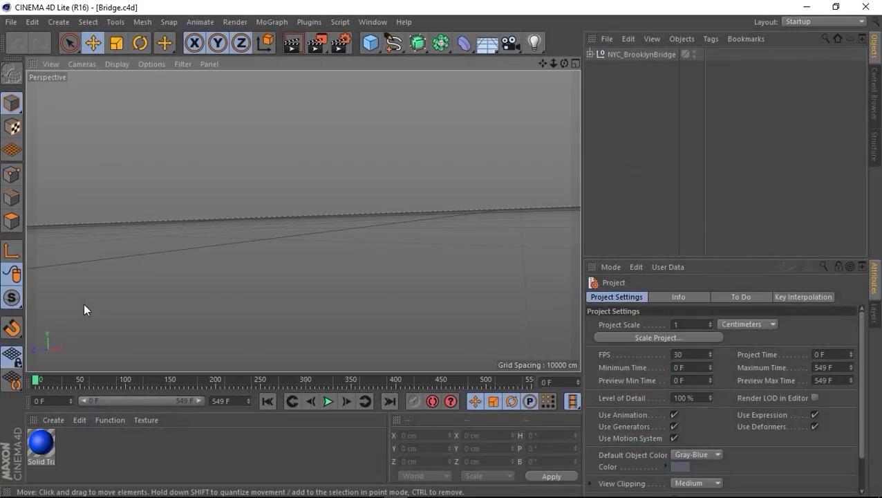
At frame 328, add Shiny Spheres from Content Browser Presets > Lite > 3D Objects > Miscellaneous.
left_click_drag(111, 381, 324, 374)
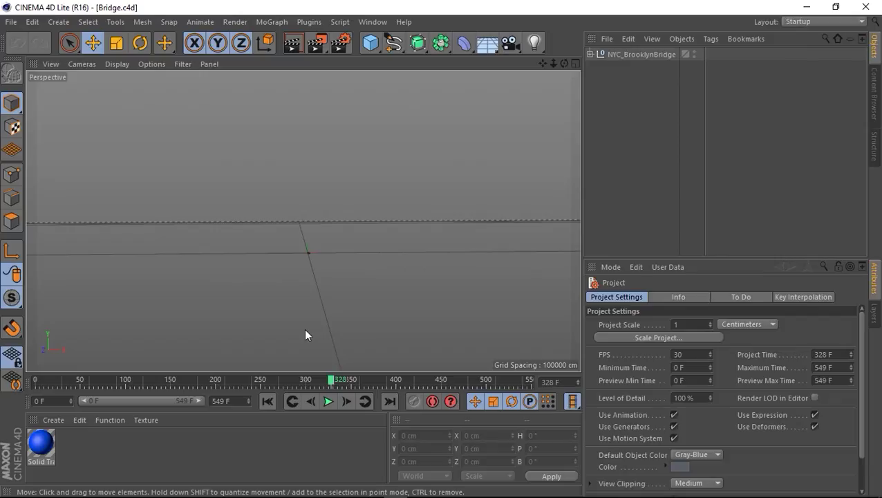
left_click(875, 110)
double_click(634, 145)
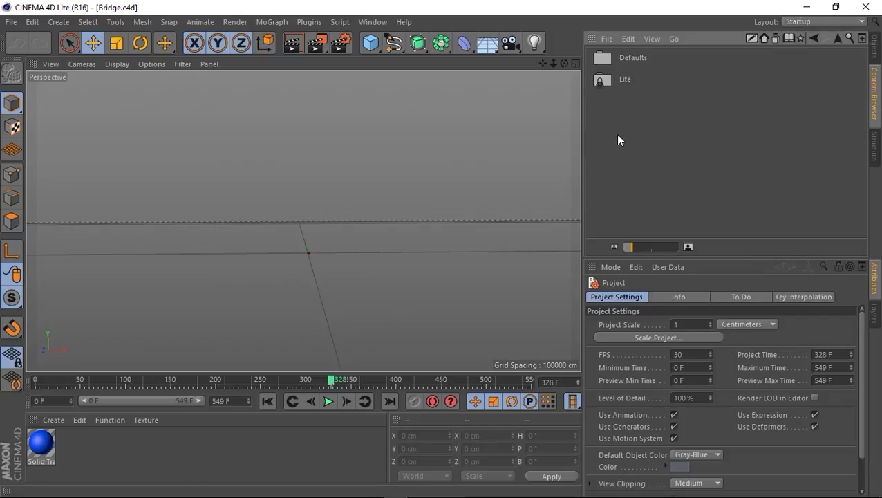
double_click(623, 81)
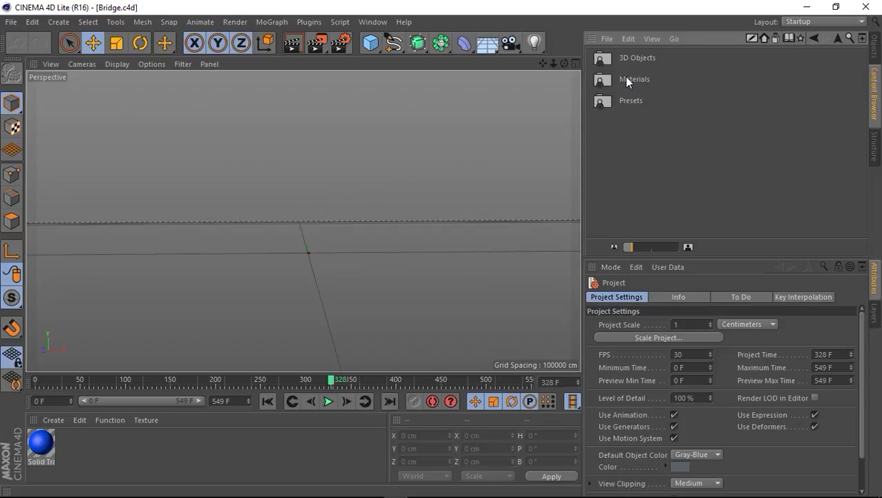
double_click(642, 61)
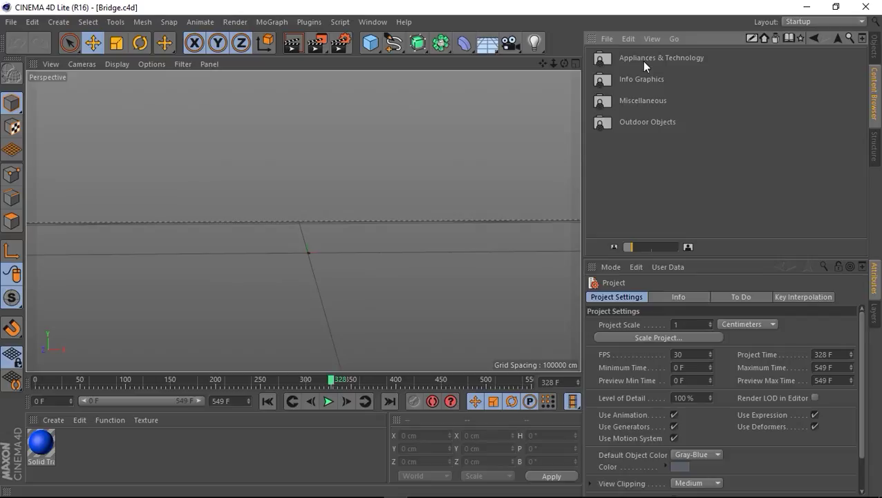
double_click(643, 105)
double_click(637, 208)
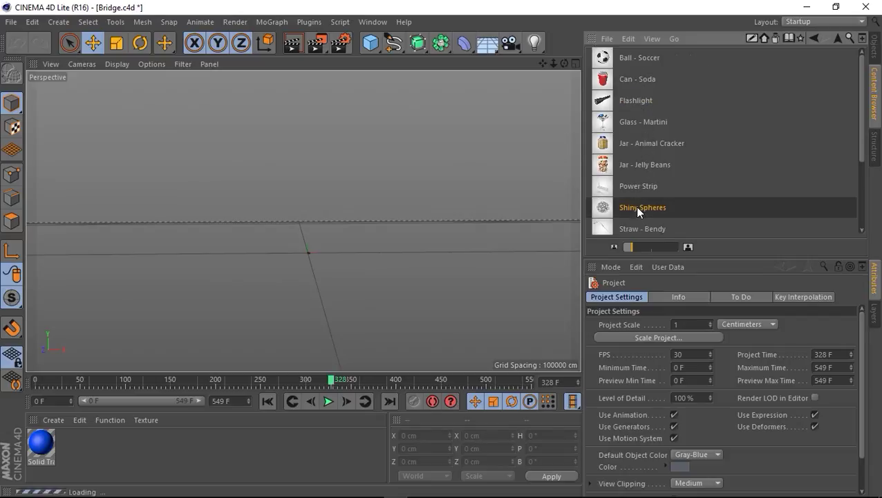
Scale the Shiny Spheres up into a visible ball and save Bridge.c4d.
left_click(116, 43)
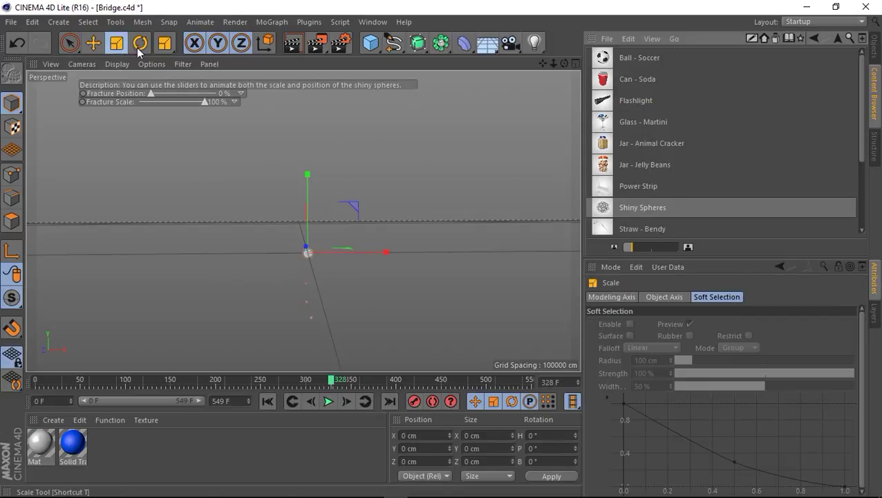
left_click_drag(314, 255, 398, 254)
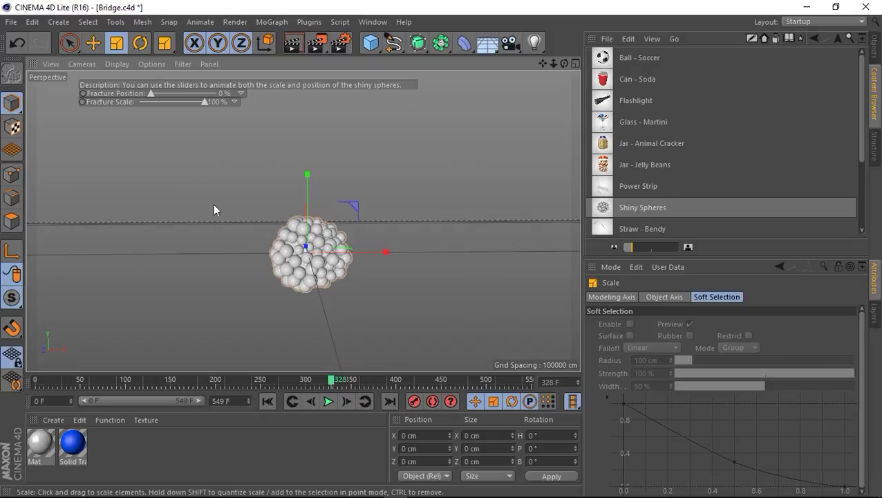
left_click(11, 22)
left_click(22, 128)
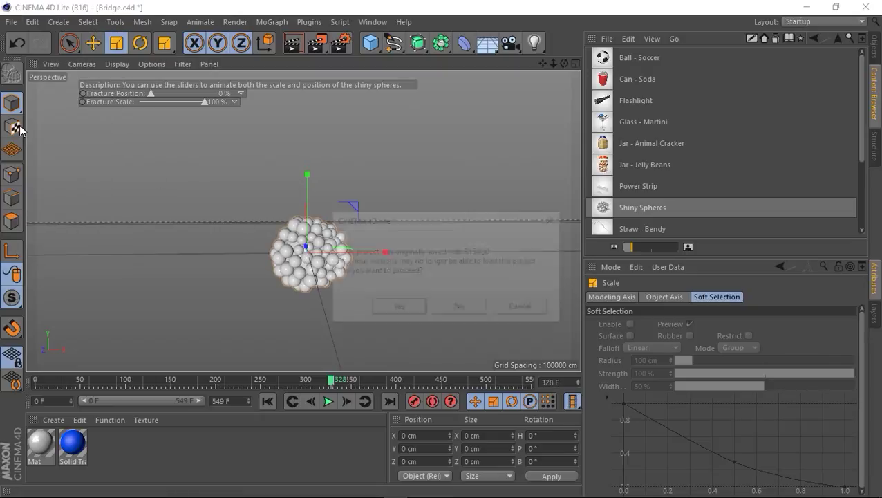
left_click(408, 309)
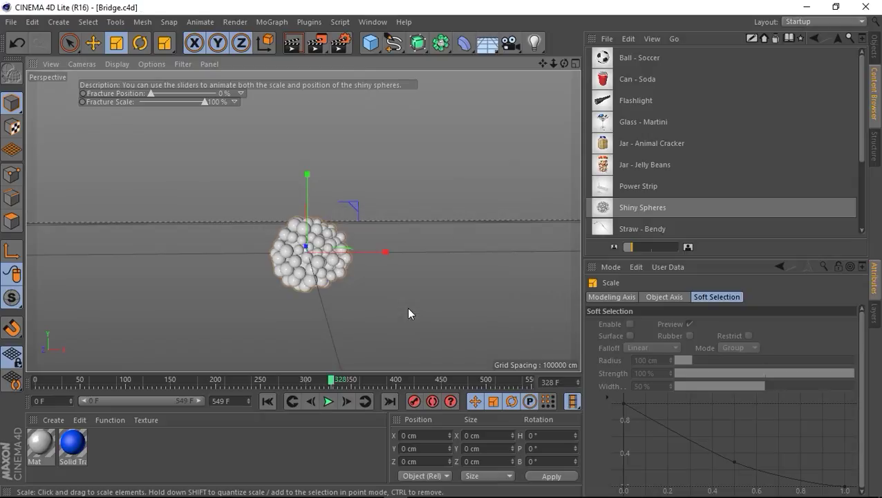
key("super+Tab")
Back in After Effects, set the Bridge.c4d layer's Cineware Renderer to Standard (Final).
left_click(500, 256)
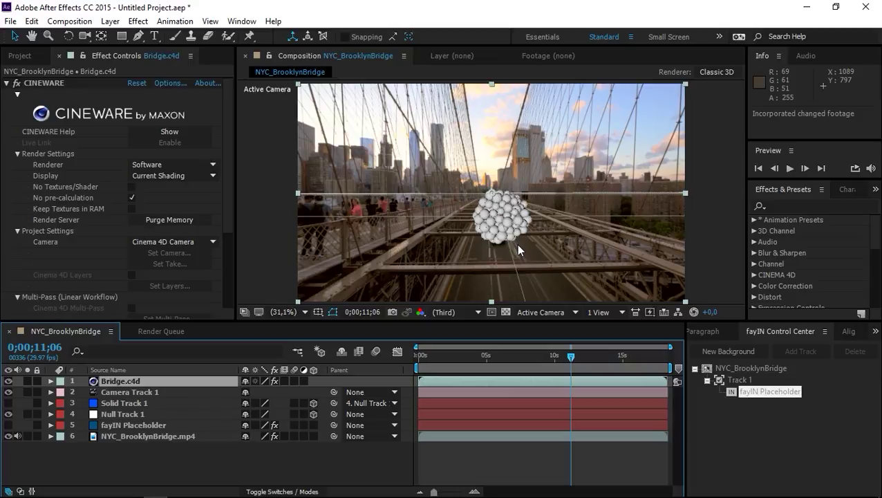
left_click(173, 165)
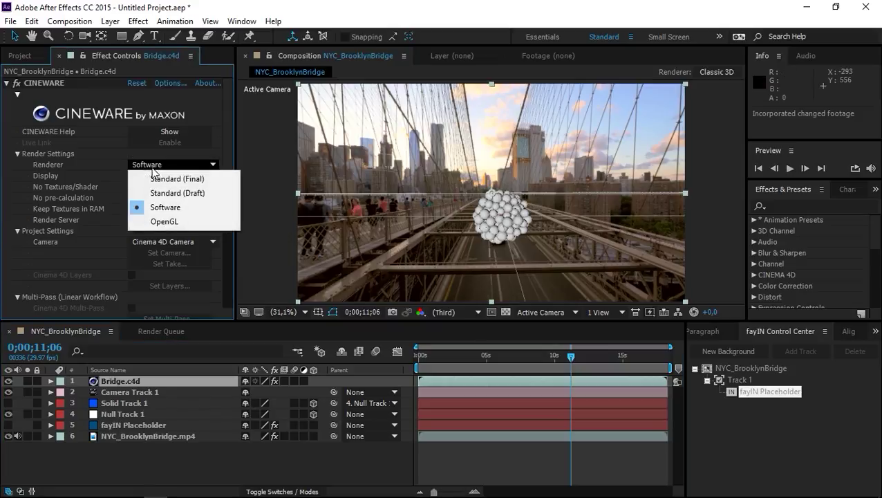
left_click(144, 179)
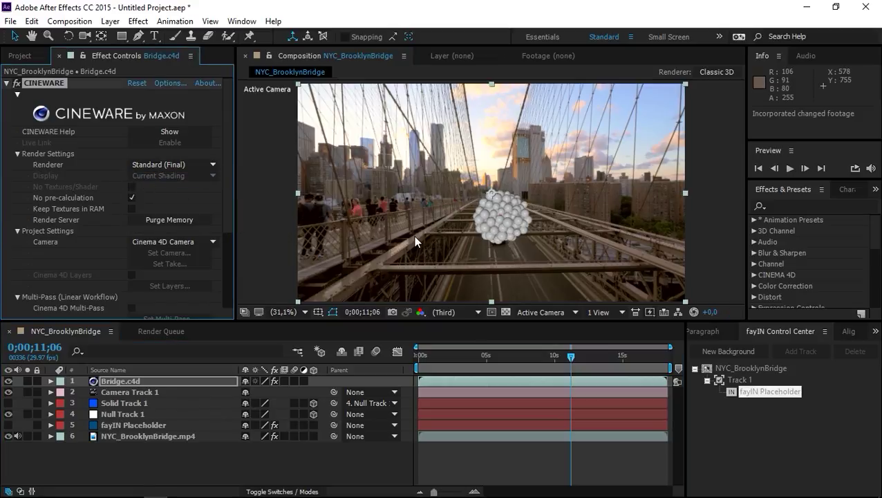